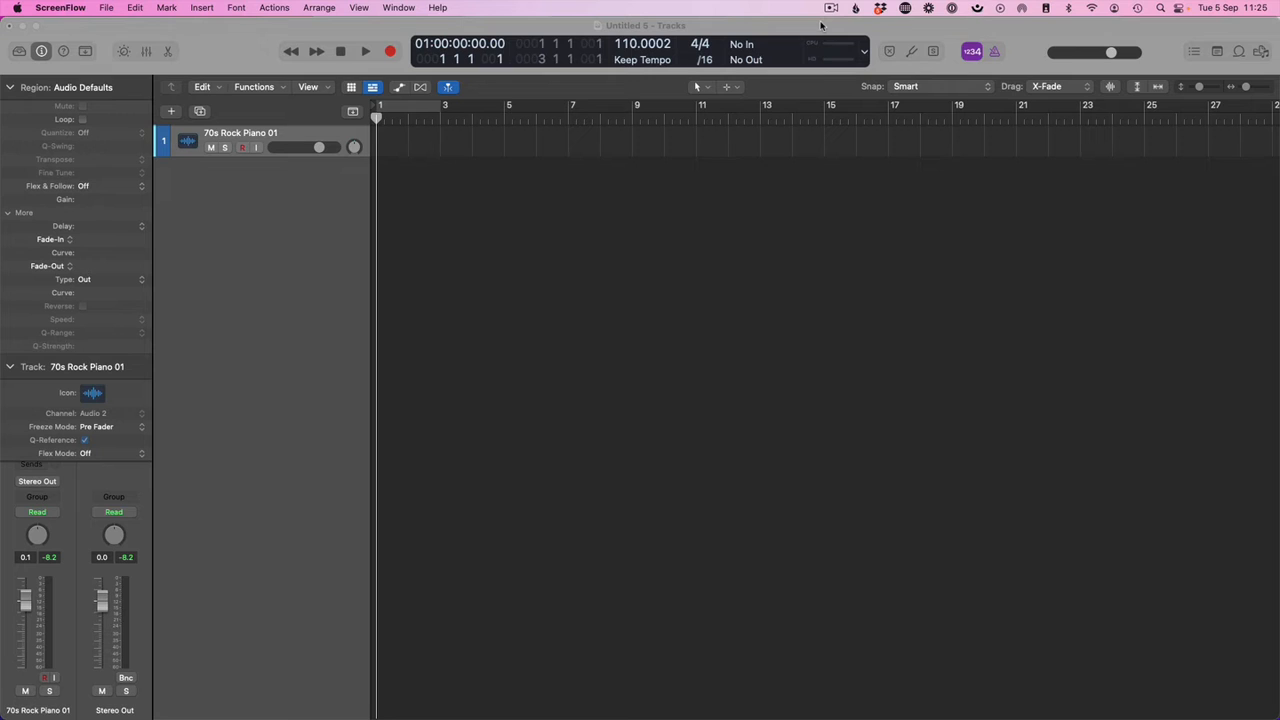
- Bring Logic Pro forward, reset the playhead to the start and show the global tracks
click(650, 220)
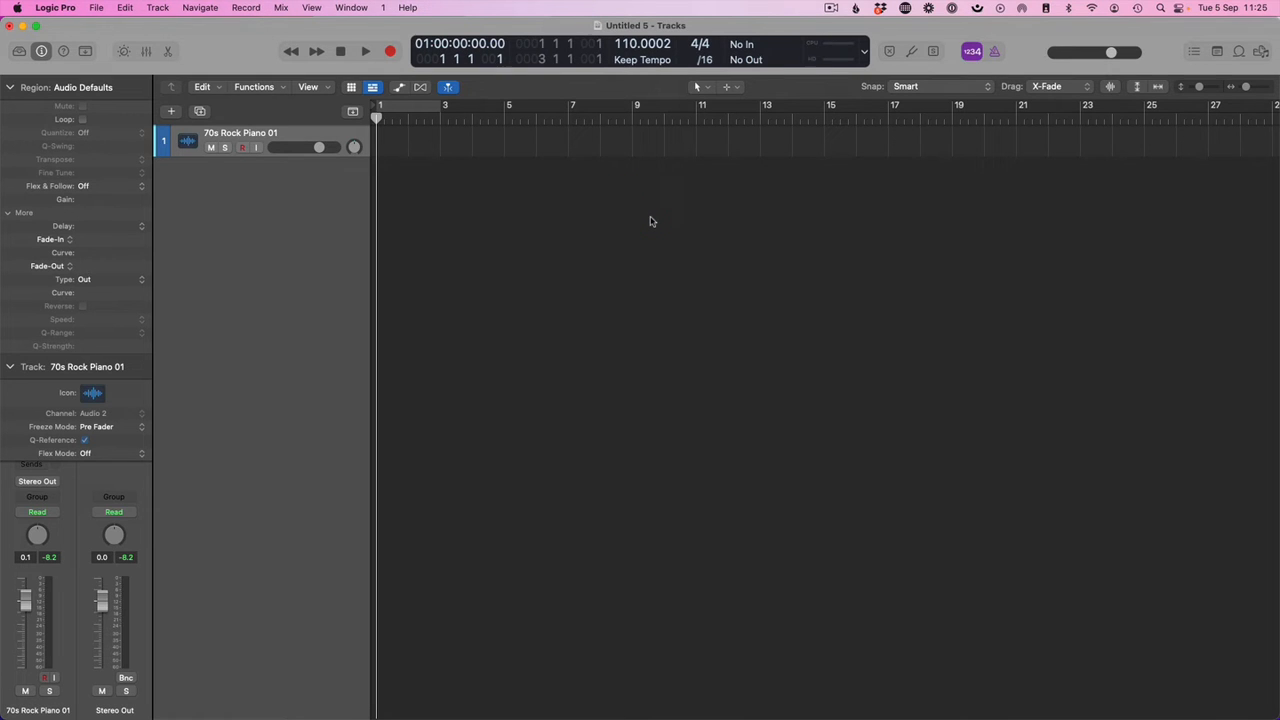
key(space)
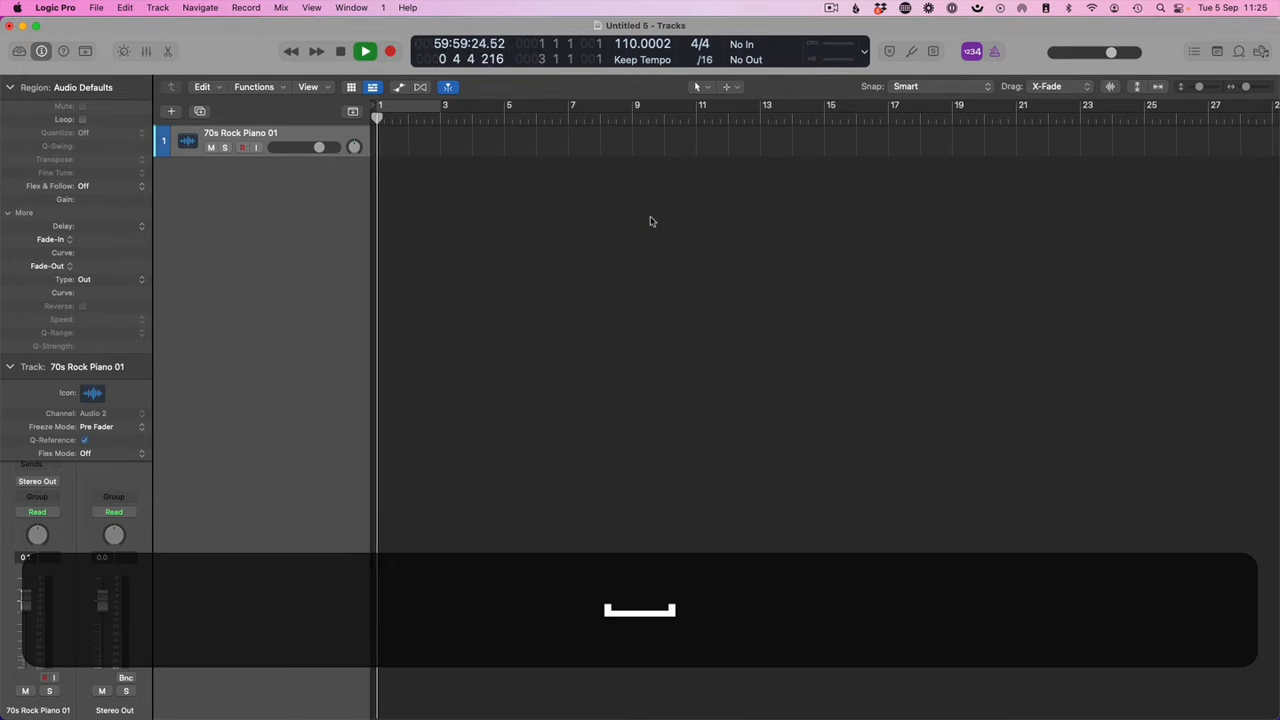
key(Return)
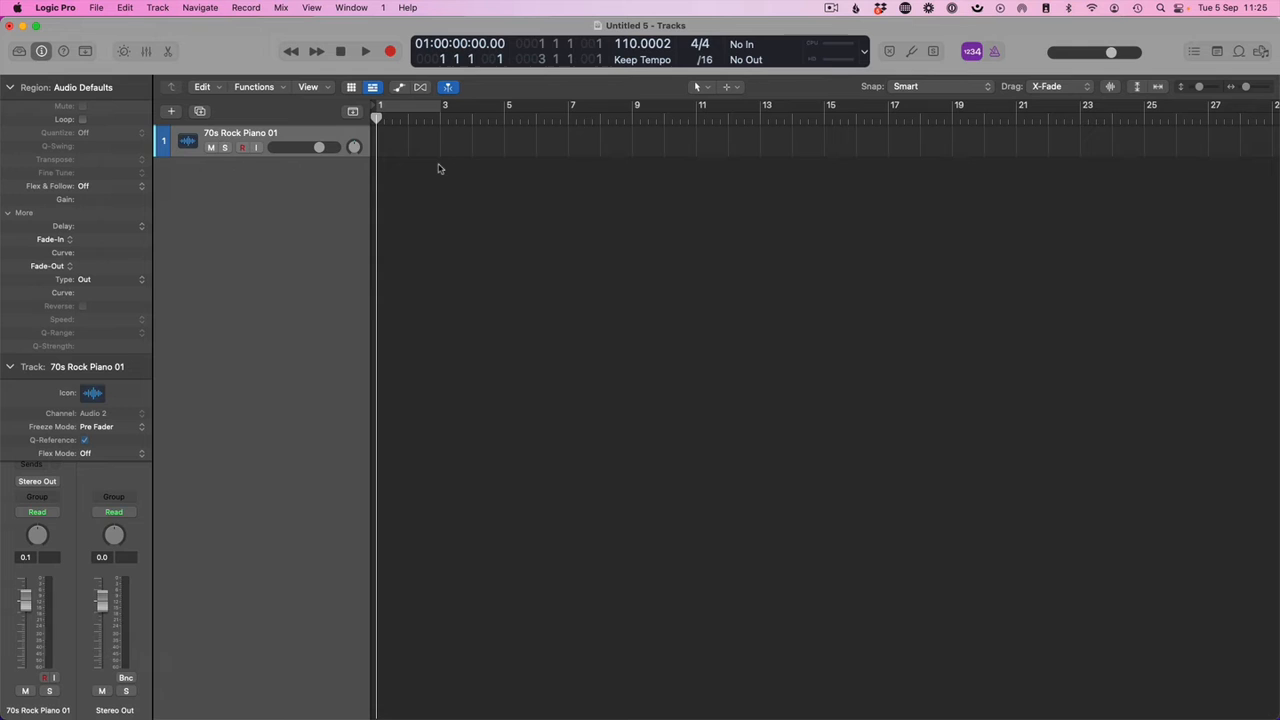
key(g)
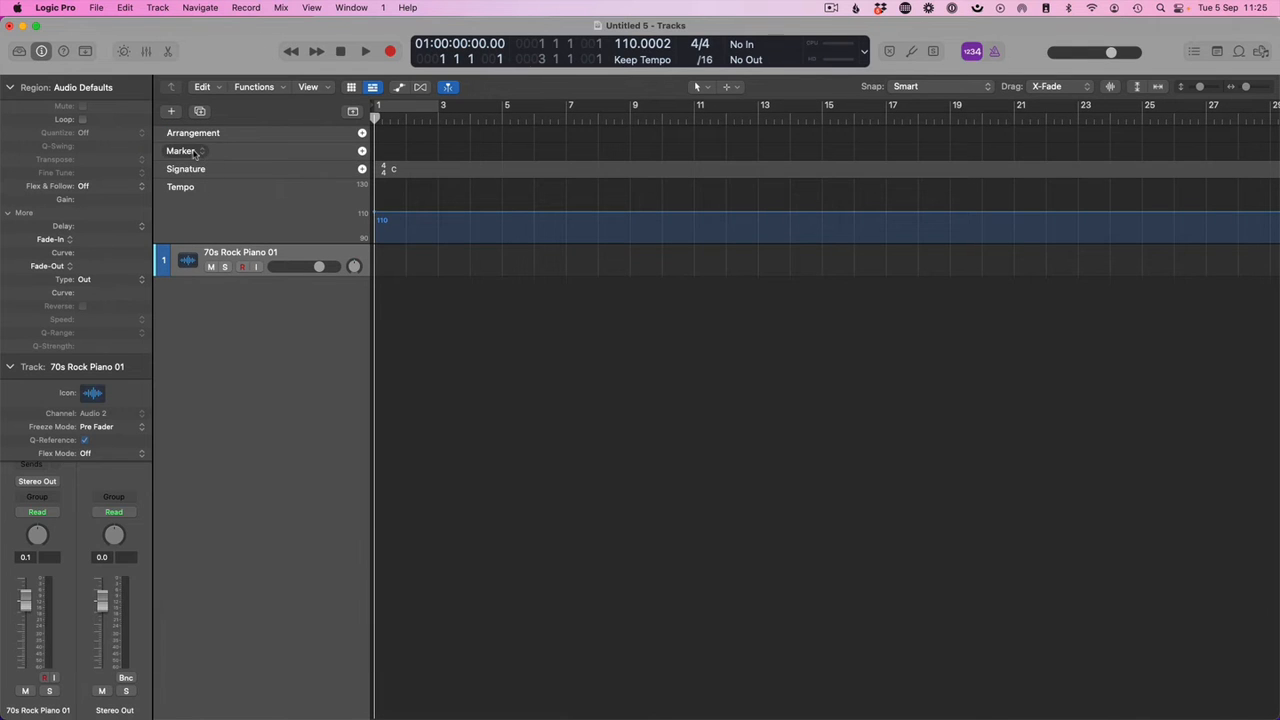
mouse_move(260, 168)
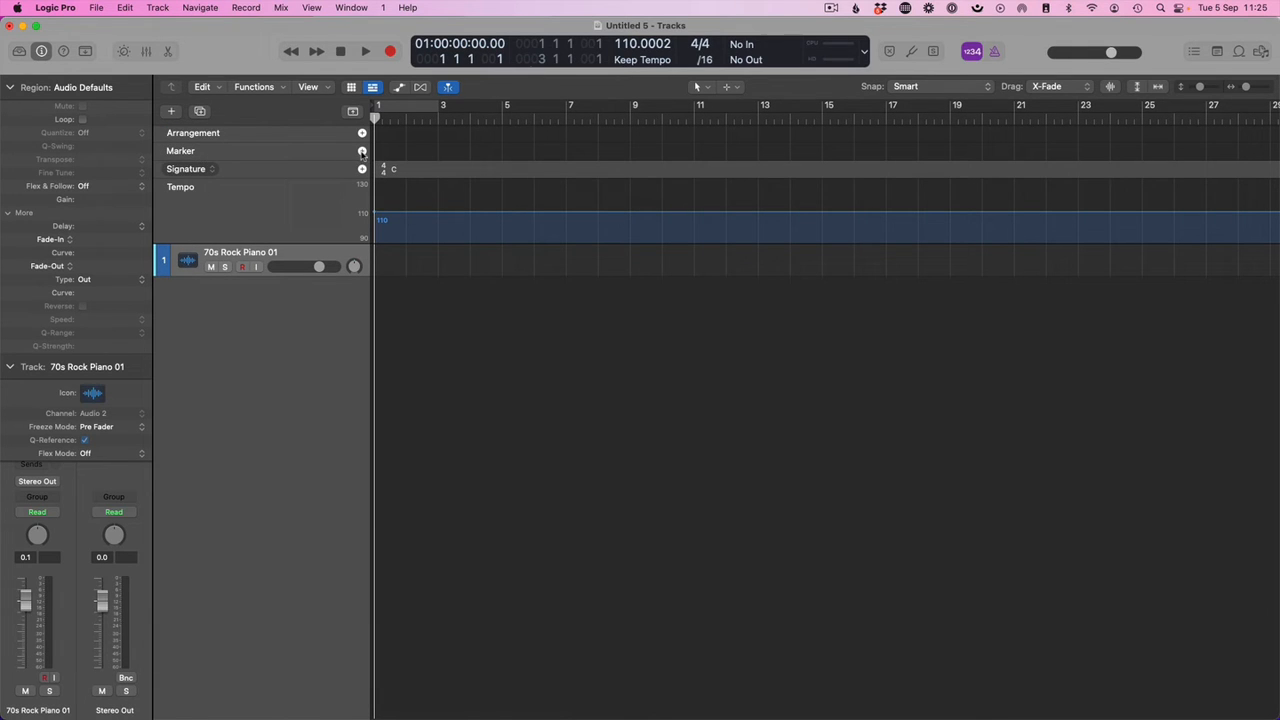
- Add markers at bars 7, 4 and 1 from the Marker track's + button
drag(548, 121, 571, 121)
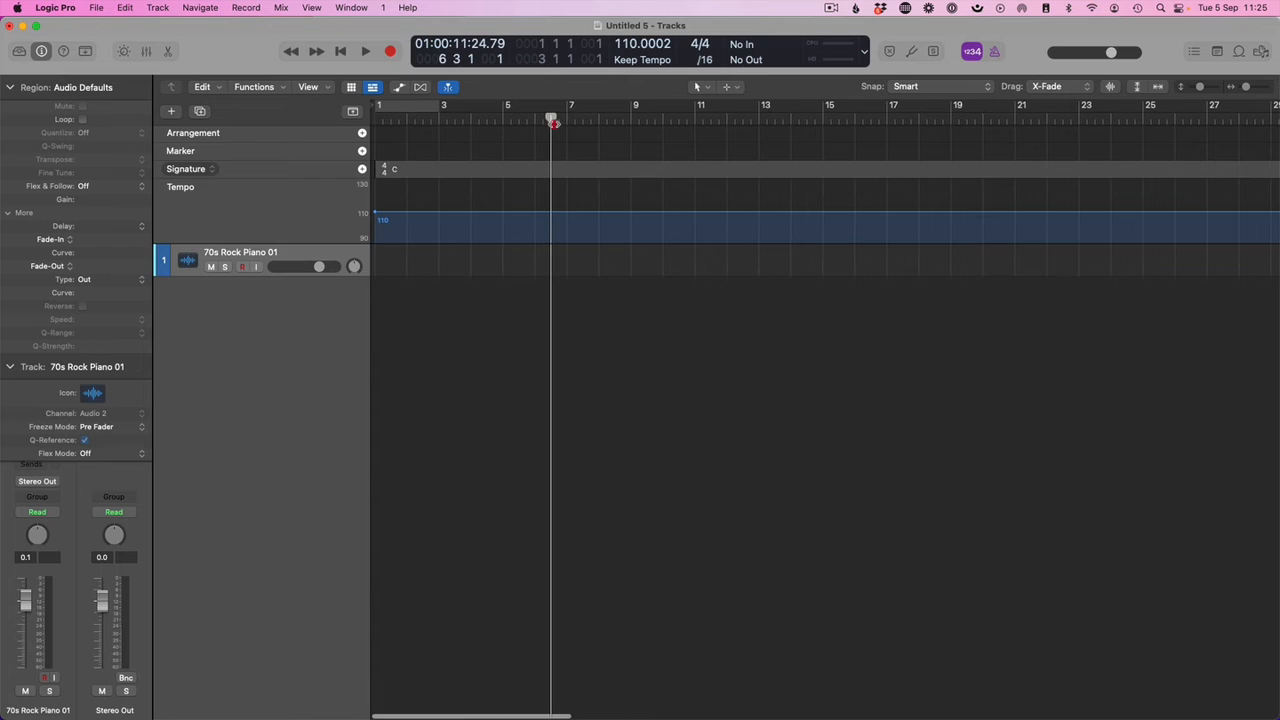
click(362, 150)
drag(568, 121, 471, 121)
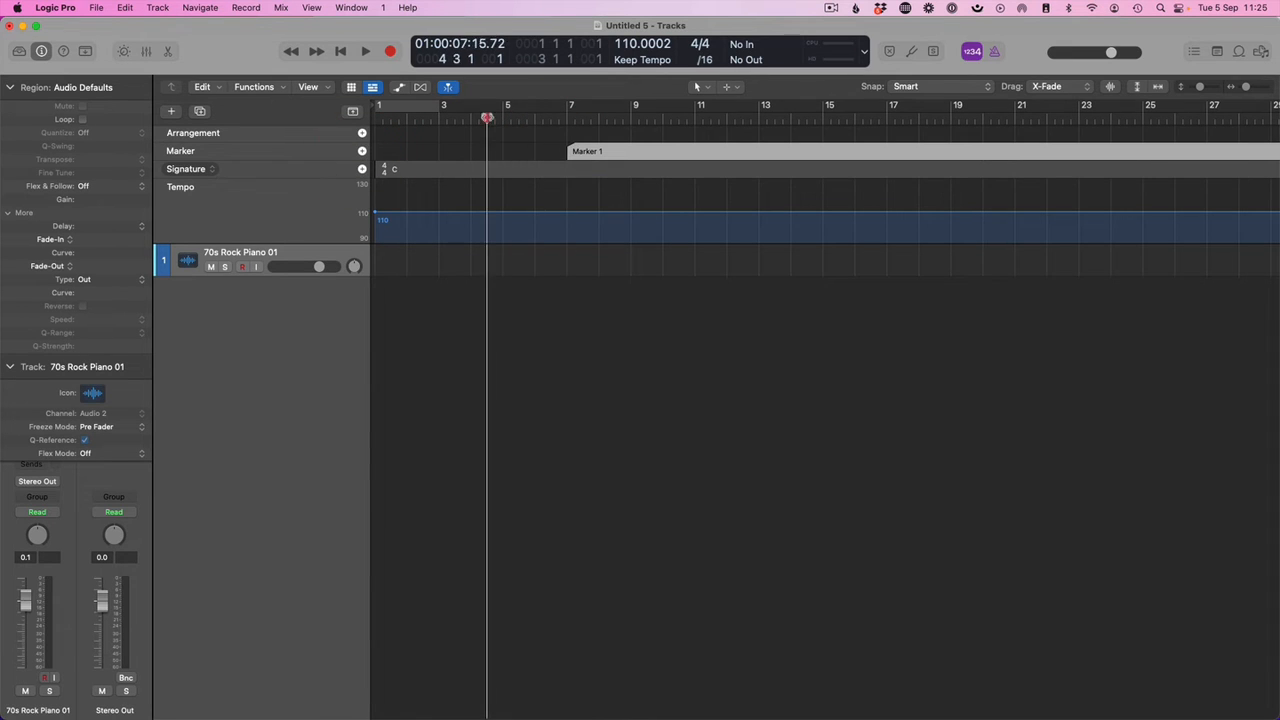
click(362, 150)
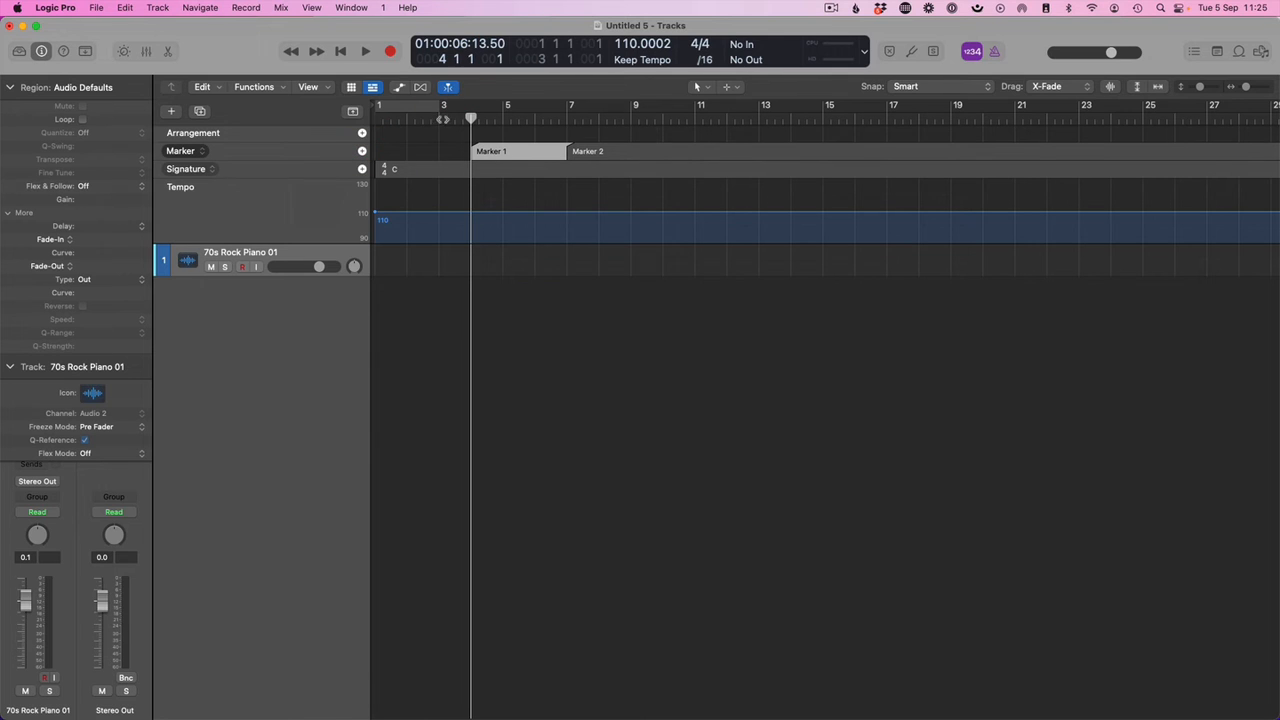
drag(471, 119, 378, 119)
click(362, 150)
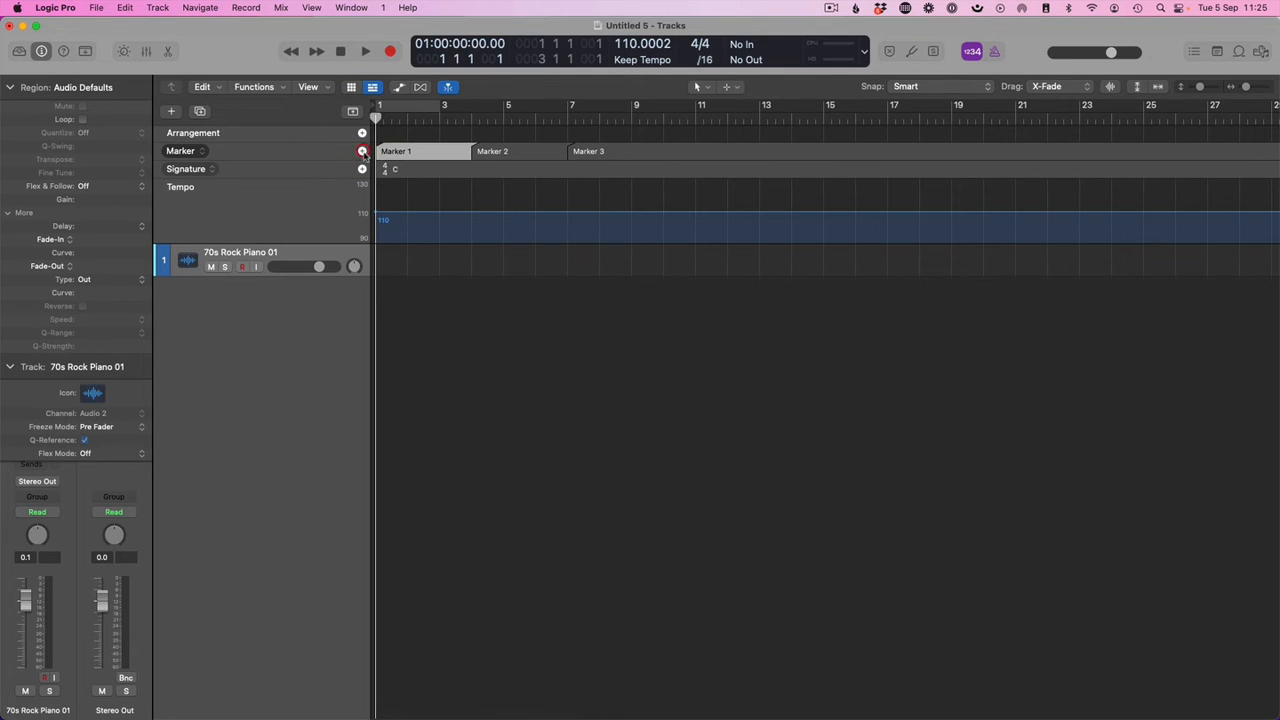
- Add Marker 4 at bar 11 and Marker 5 at bar 15 with Option-', then select Marker 1
click(697, 119)
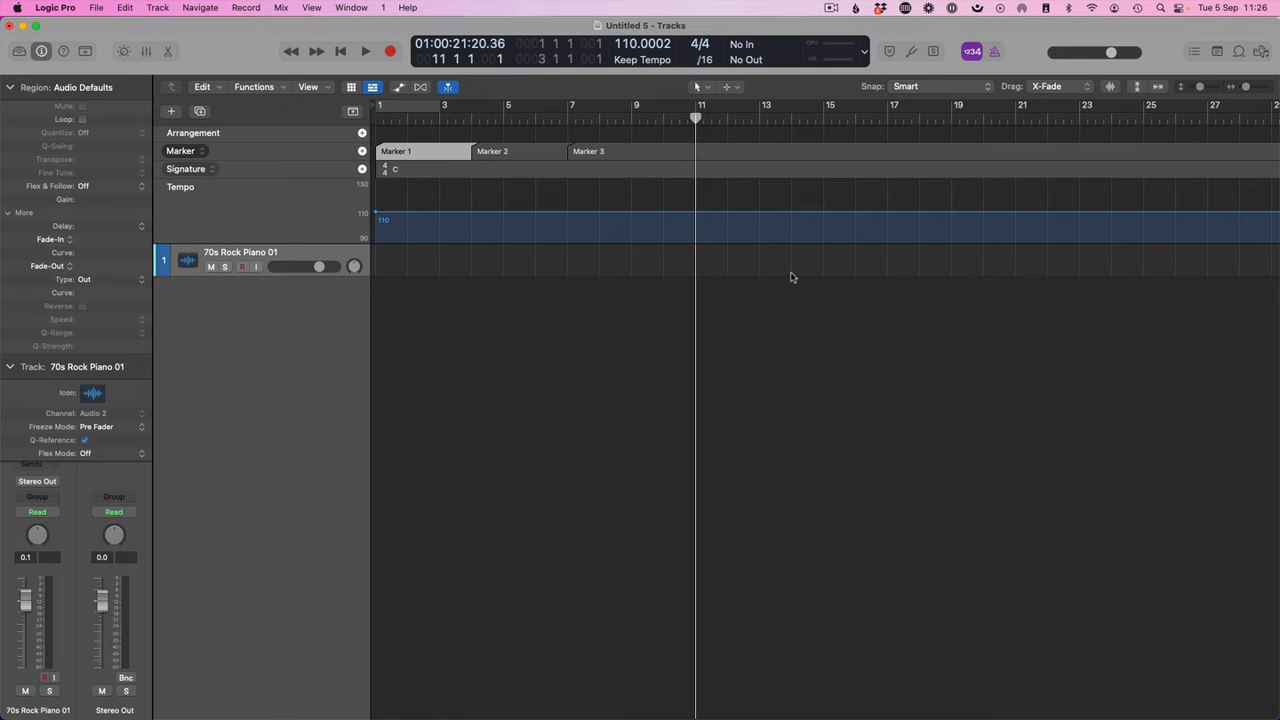
key(alt)
key(alt+apostrophe)
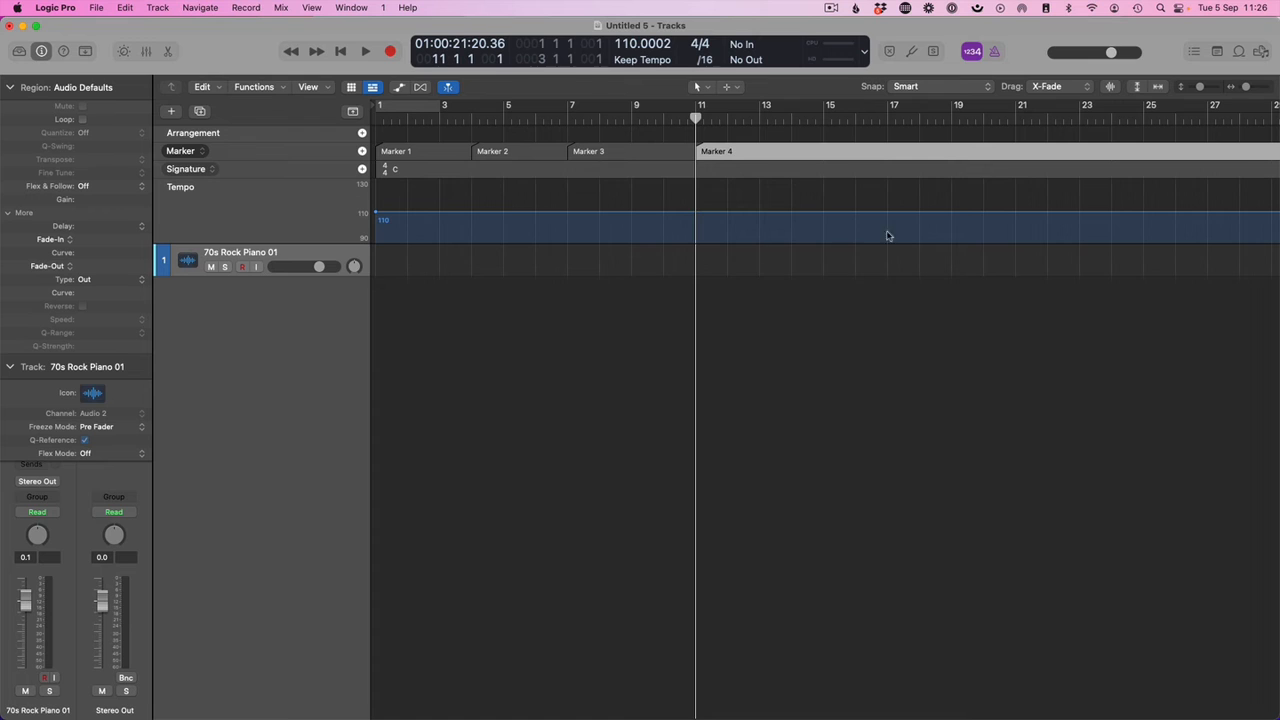
drag(856, 120, 826, 120)
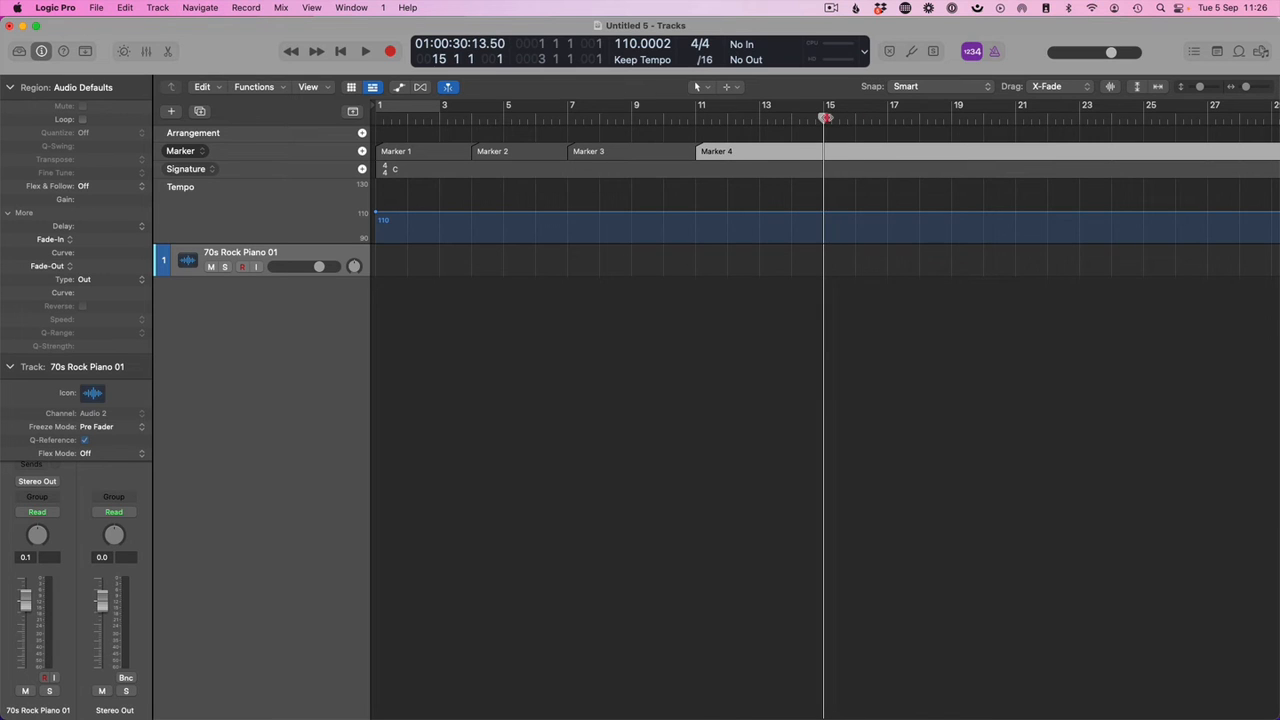
key(alt+apostrophe)
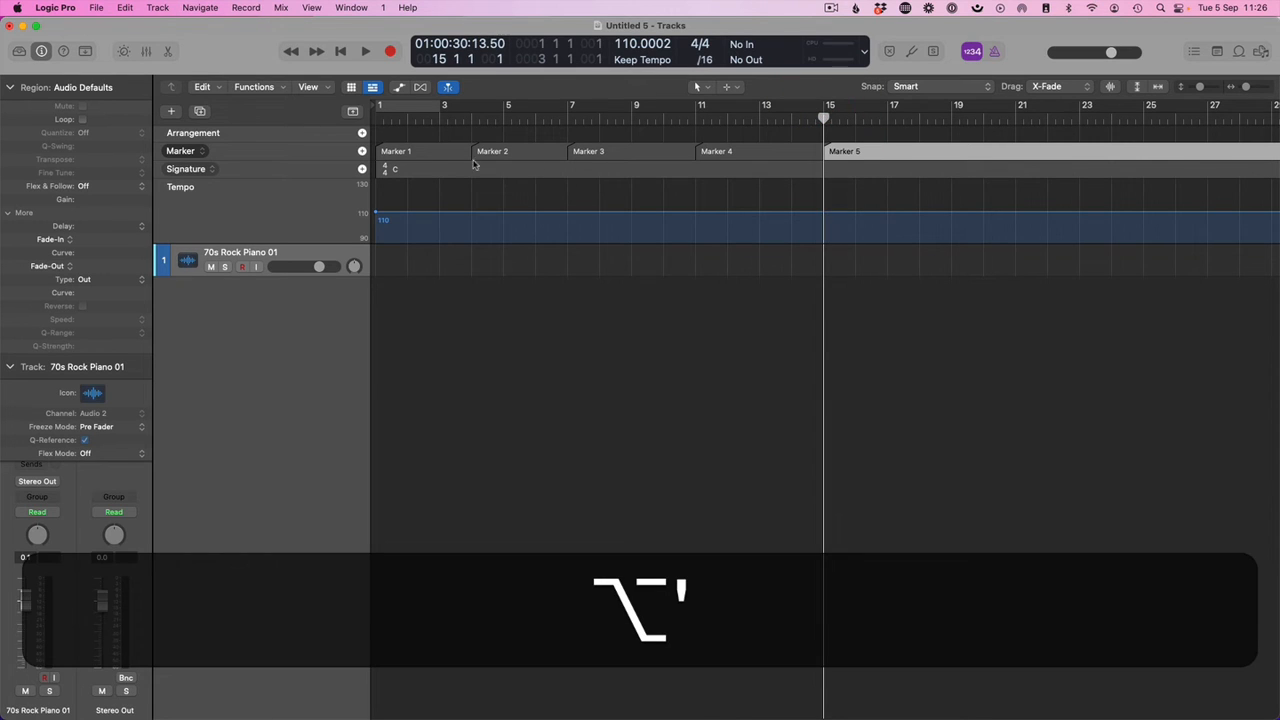
click(420, 151)
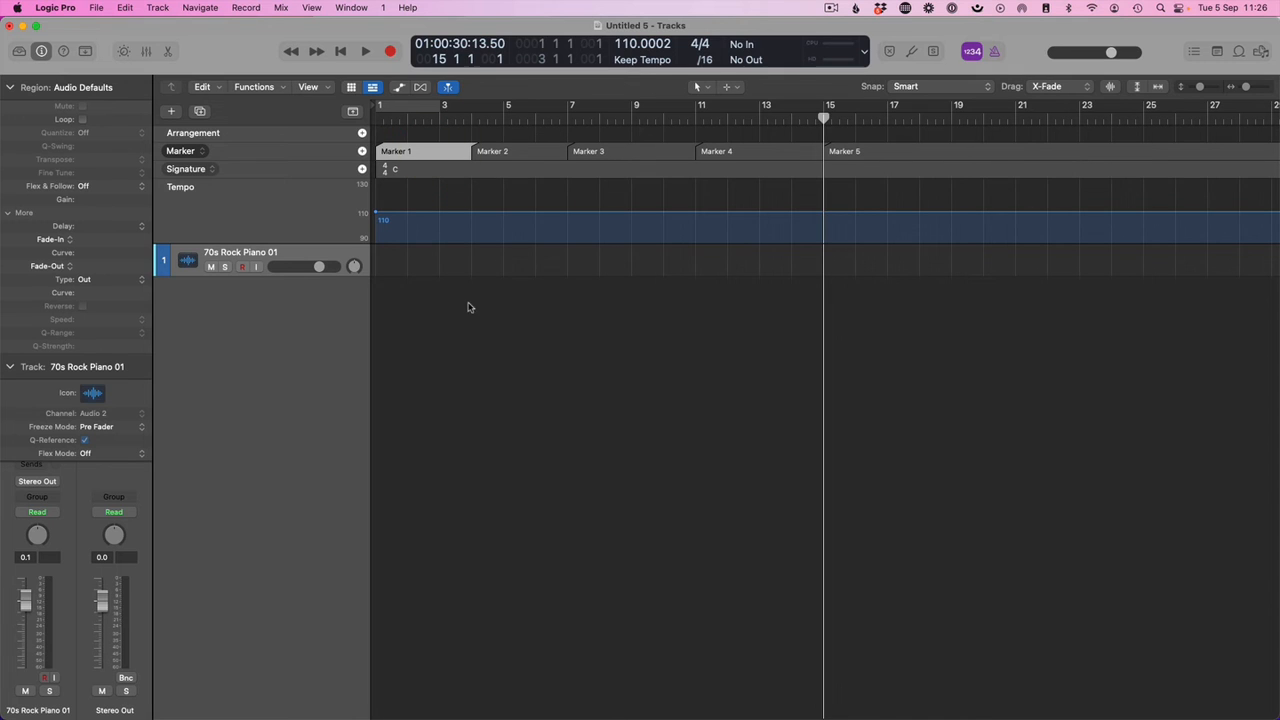
key(g)
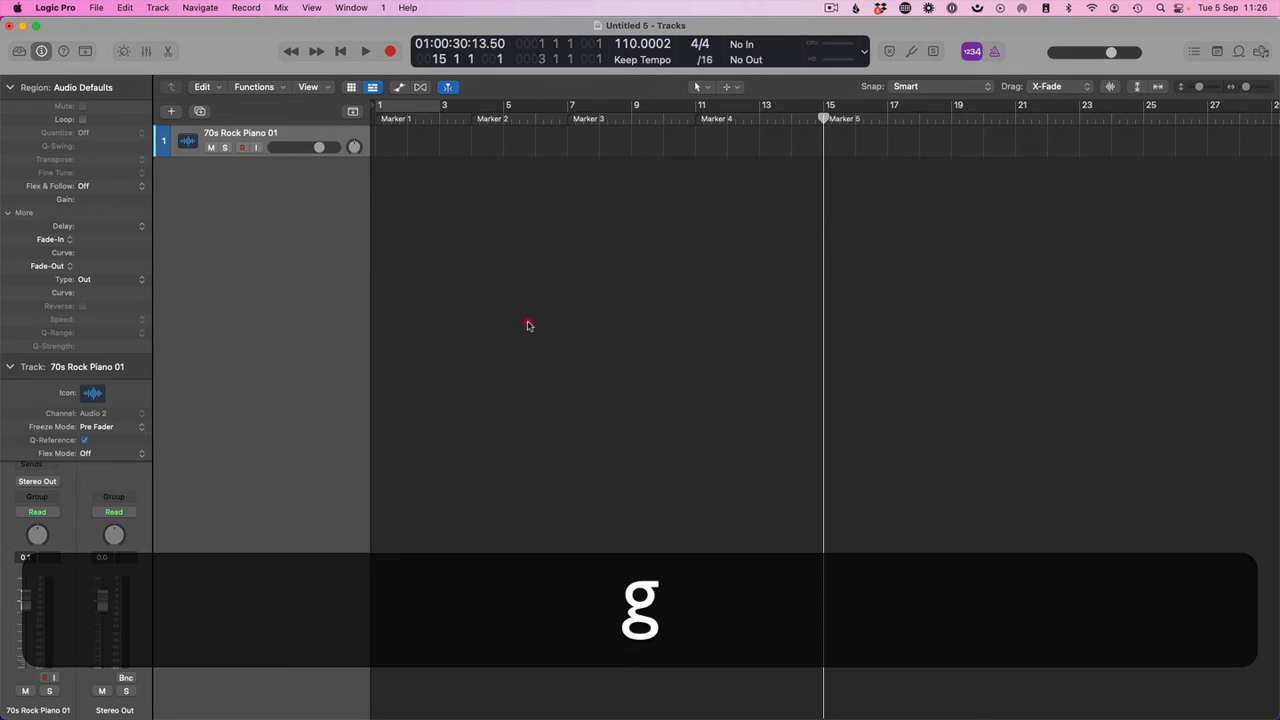
click(532, 321)
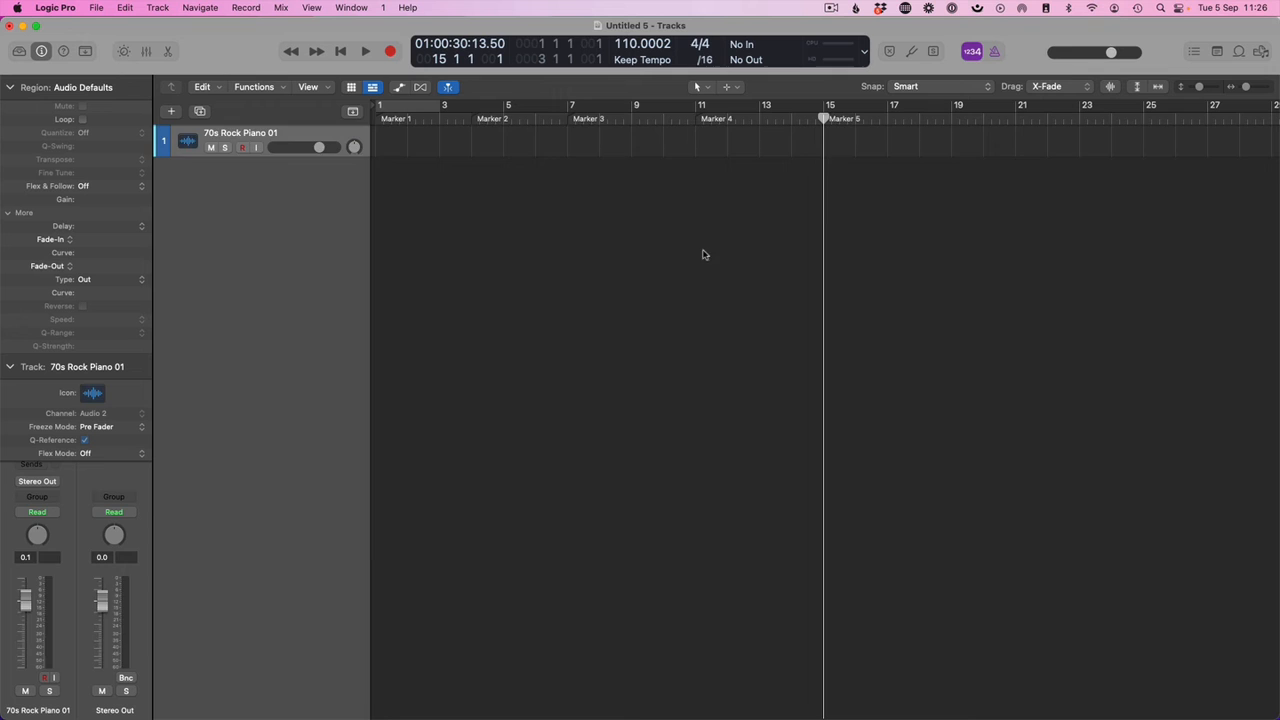
key(g)
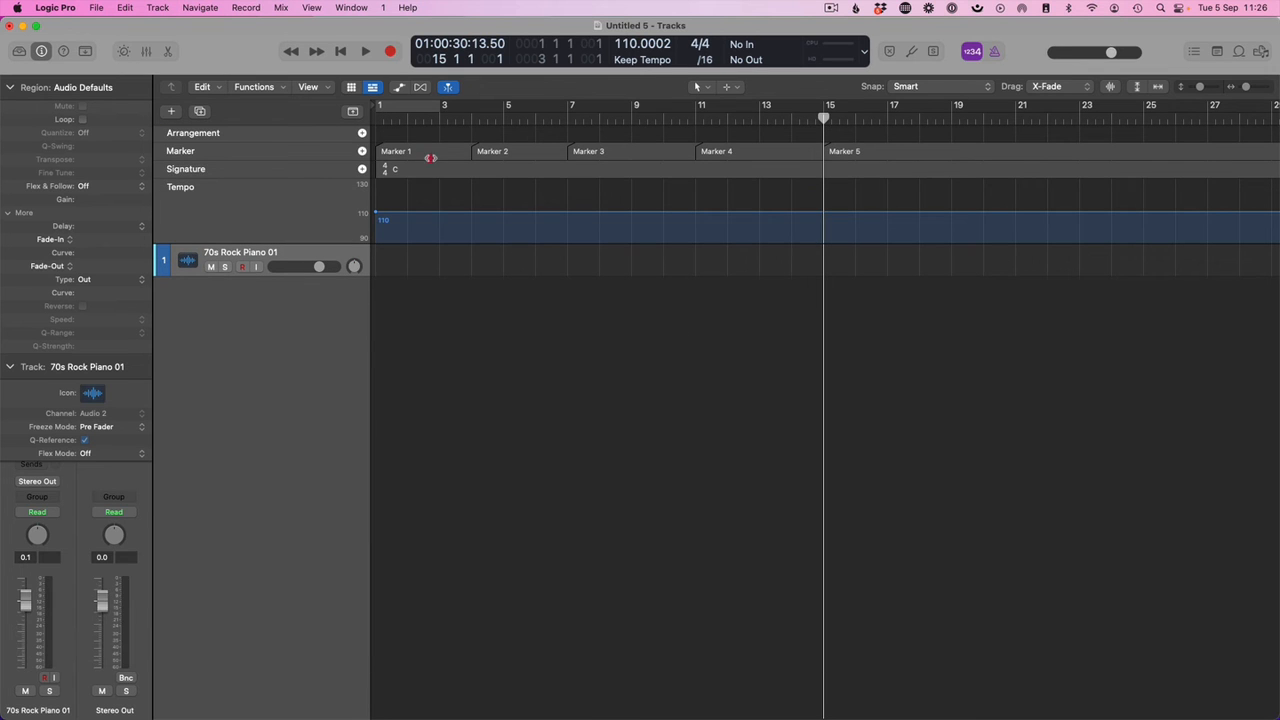
click(430, 151)
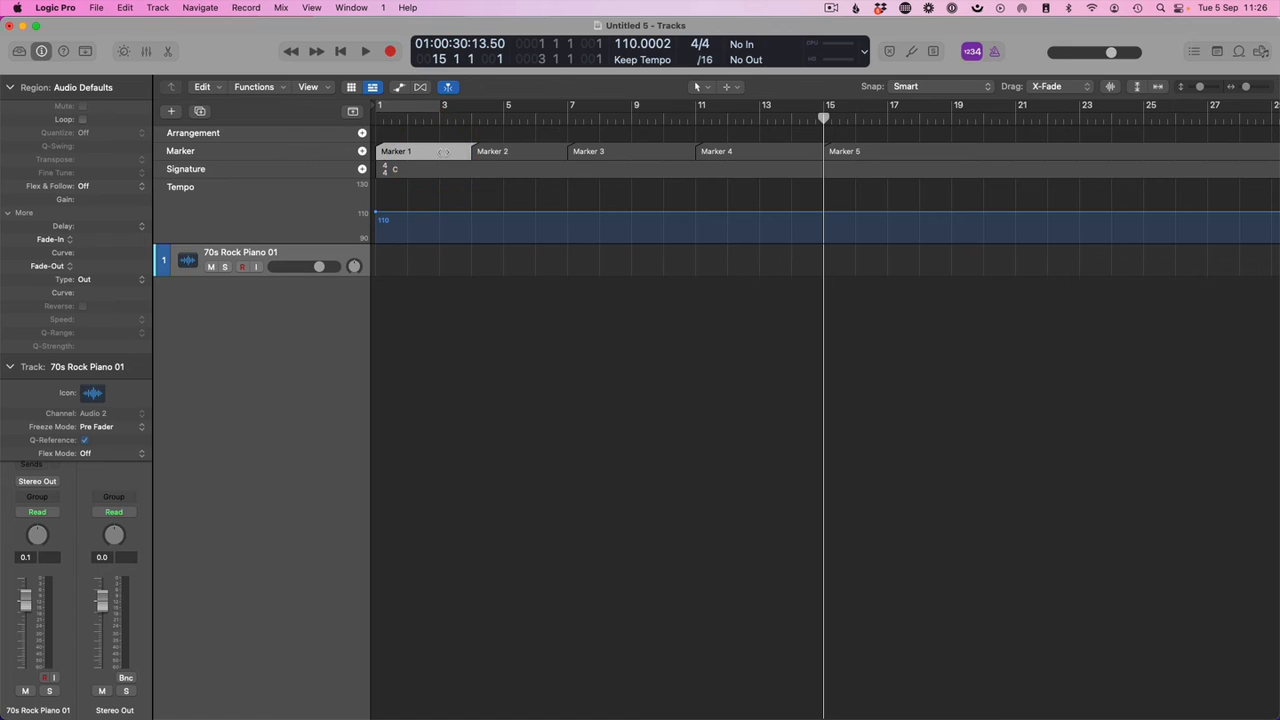
- Color Marker 1 green, Marker 2 blue and Marker 3 indigo from the Color palette
key(alt+c)
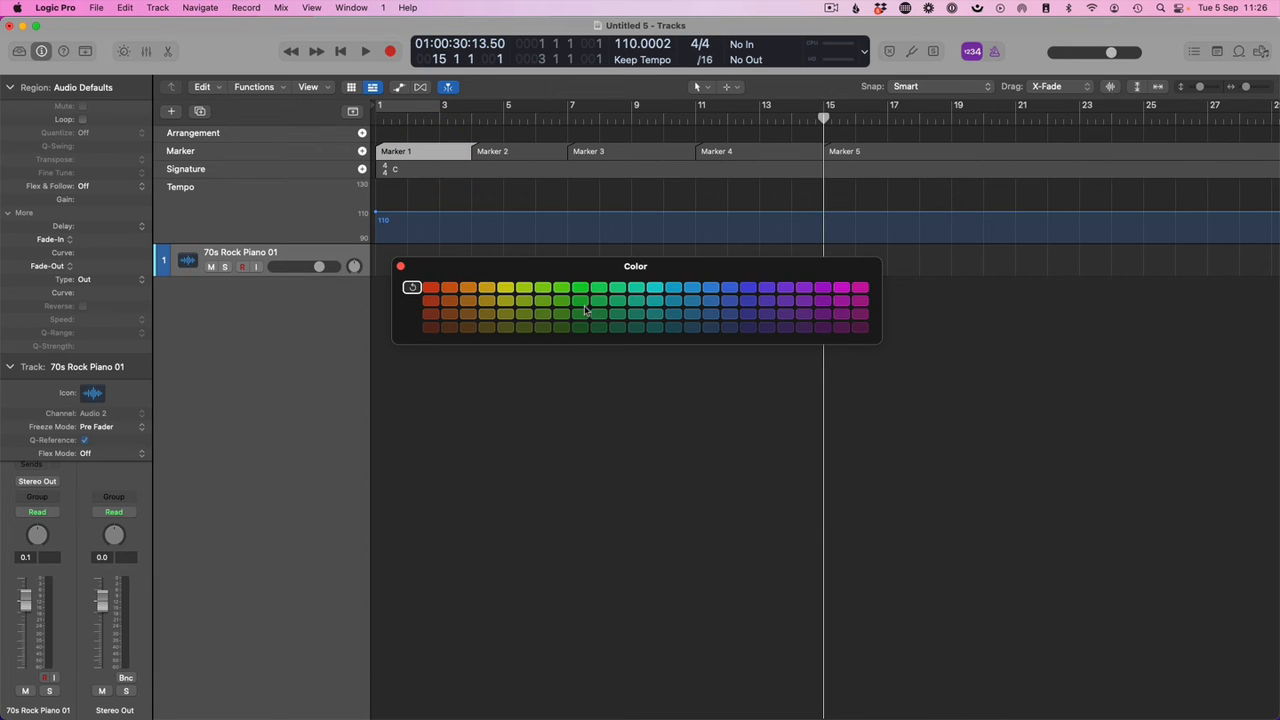
click(617, 288)
click(520, 151)
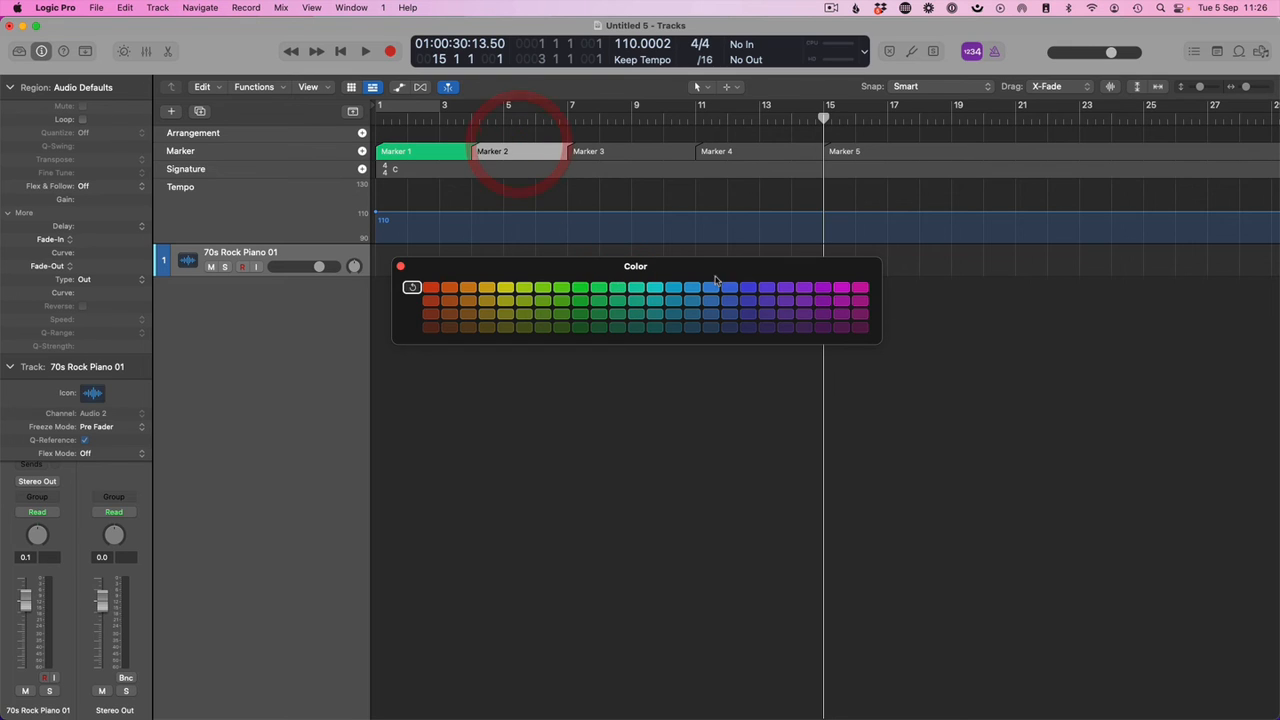
click(693, 302)
click(610, 151)
click(726, 301)
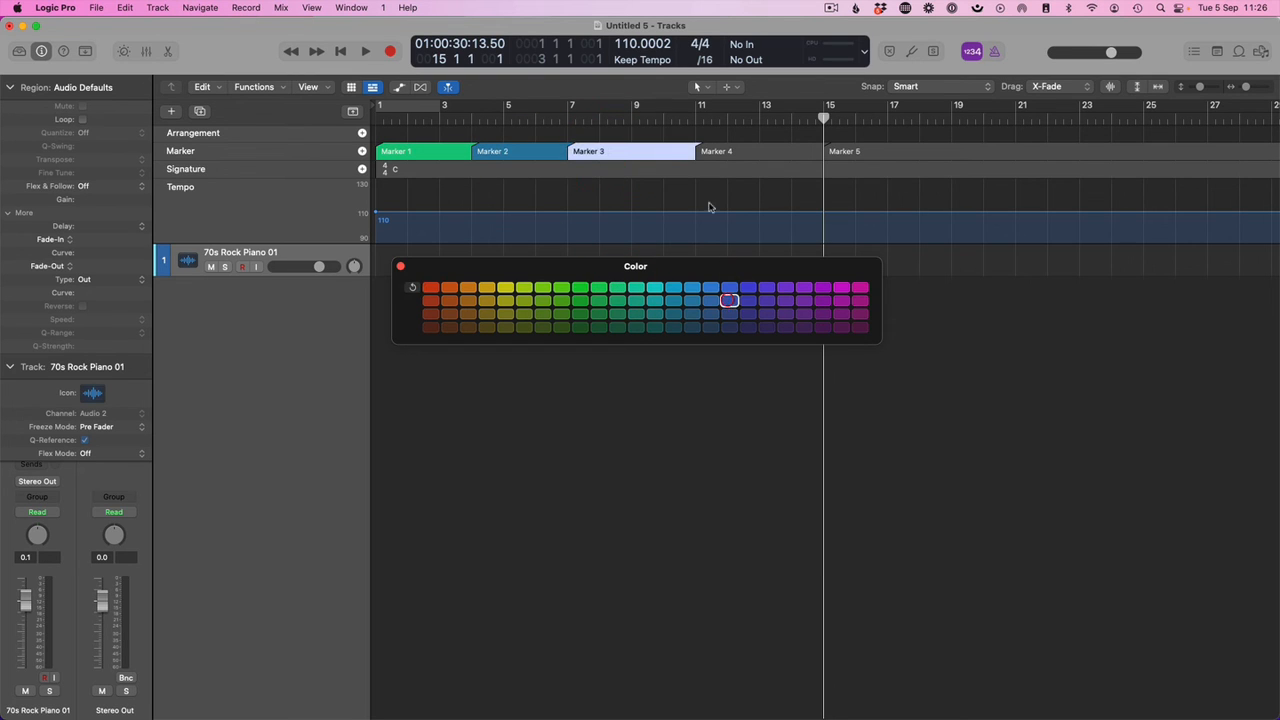
- Color Marker 4 purple and Marker 5 gold, then close the palette
click(716, 151)
click(786, 313)
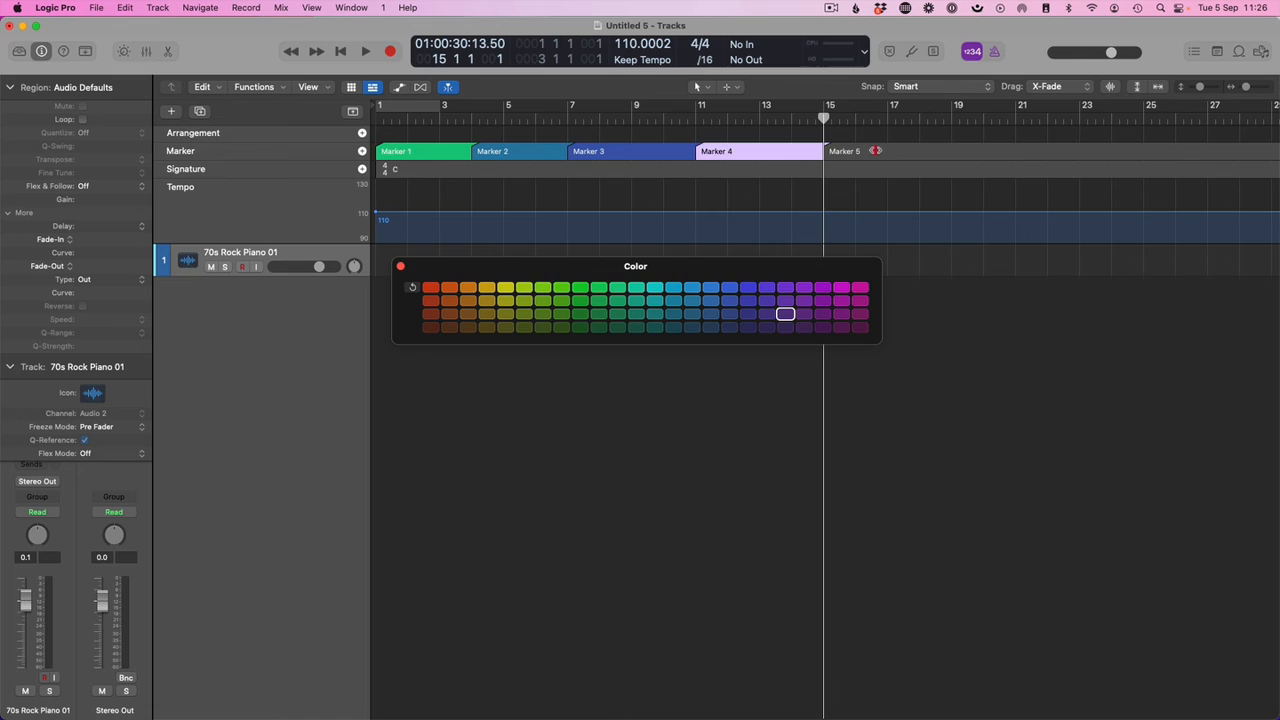
click(845, 151)
click(487, 289)
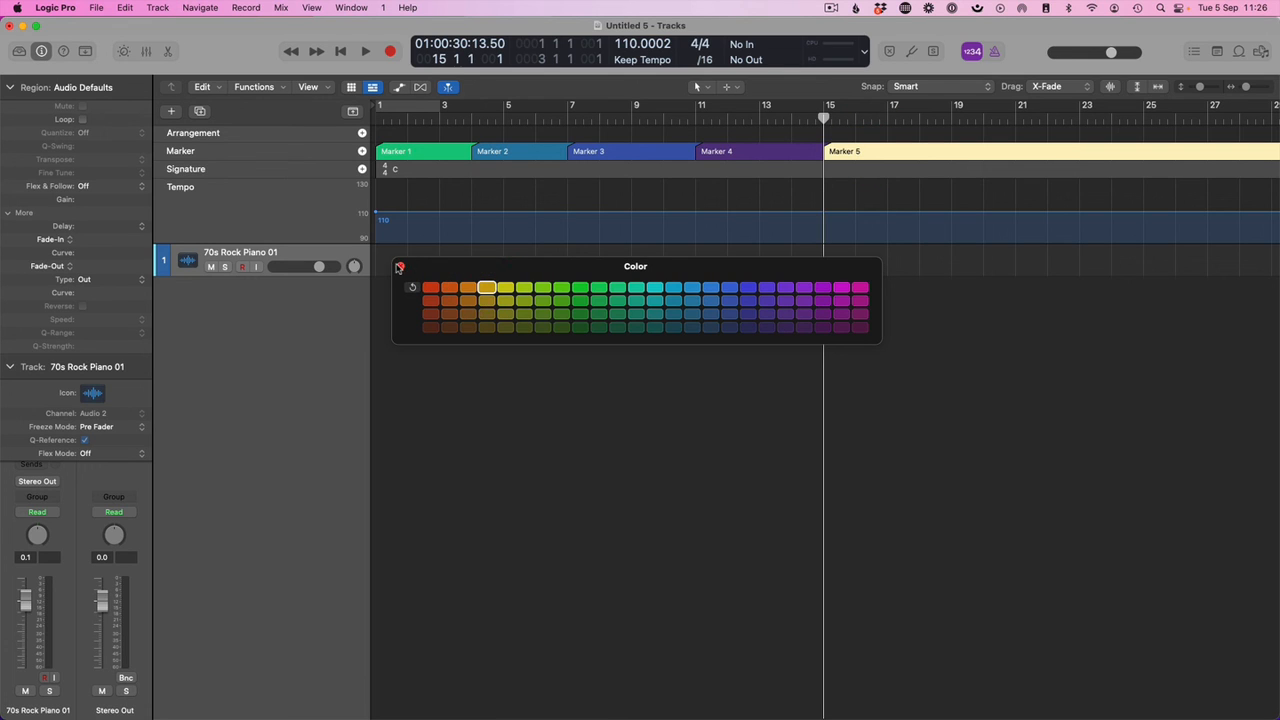
click(400, 268)
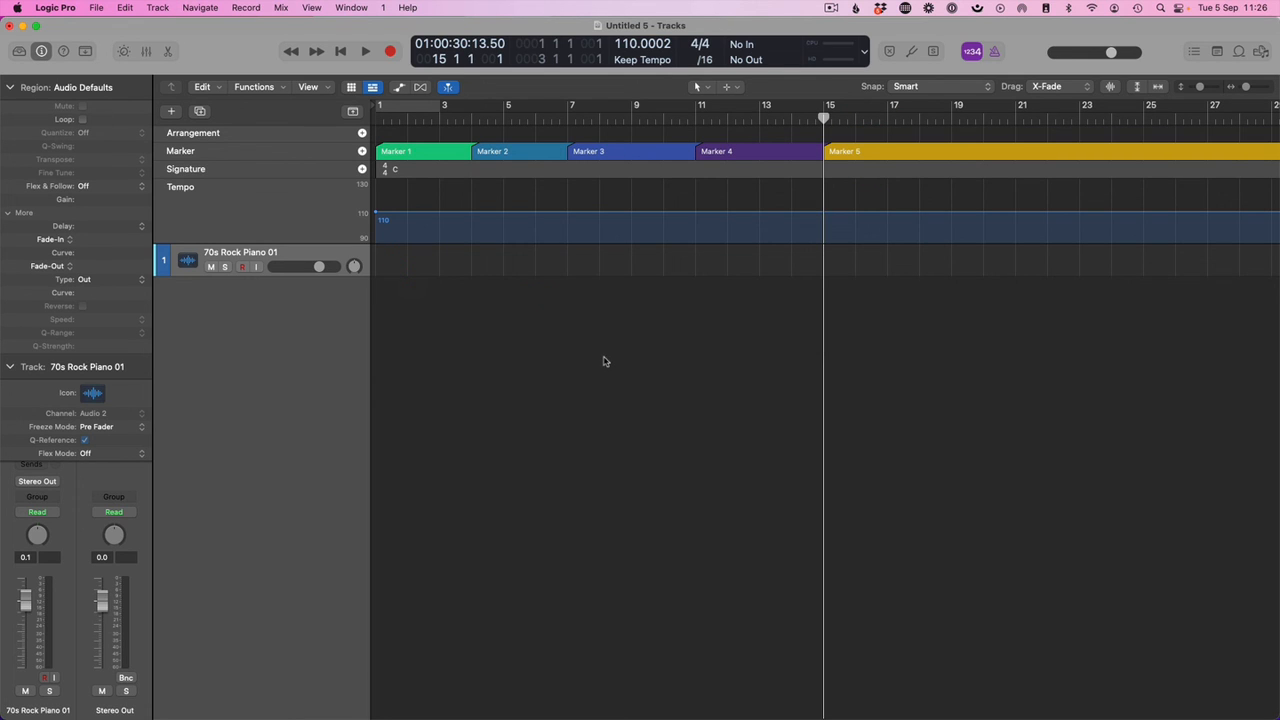
- Hide the global tracks so the colored markers show only along the ruler
key(g)
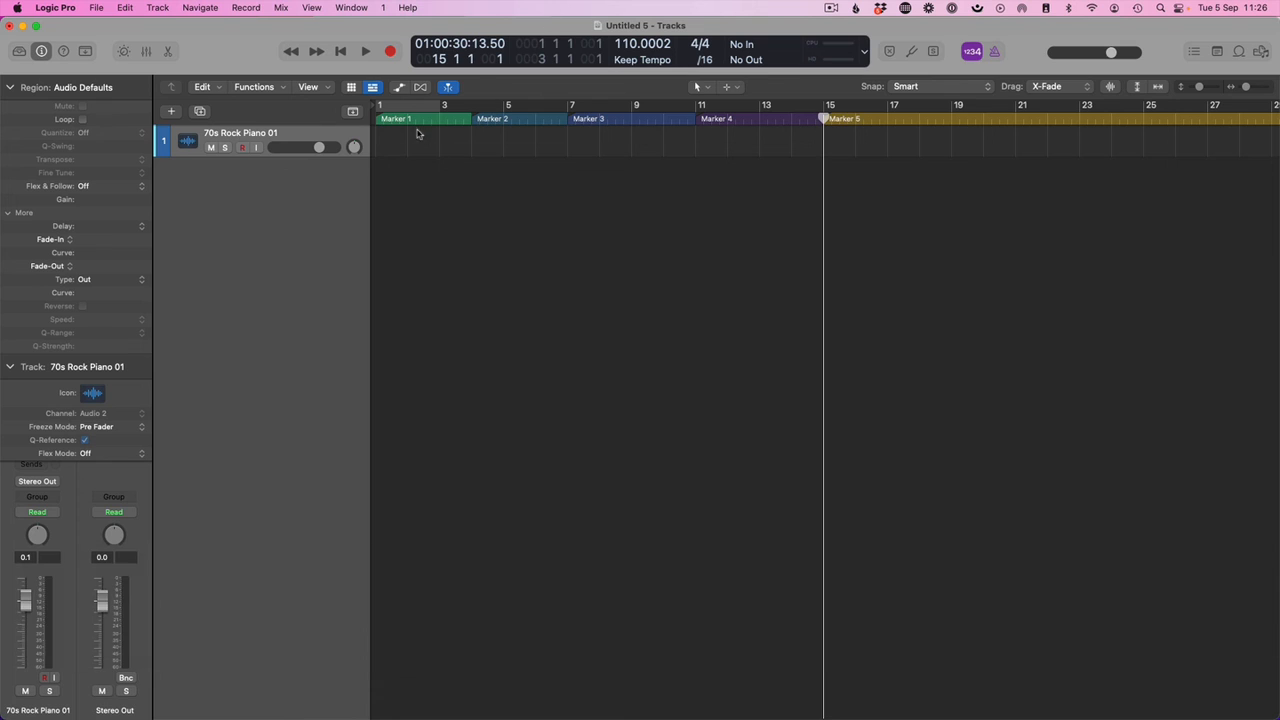